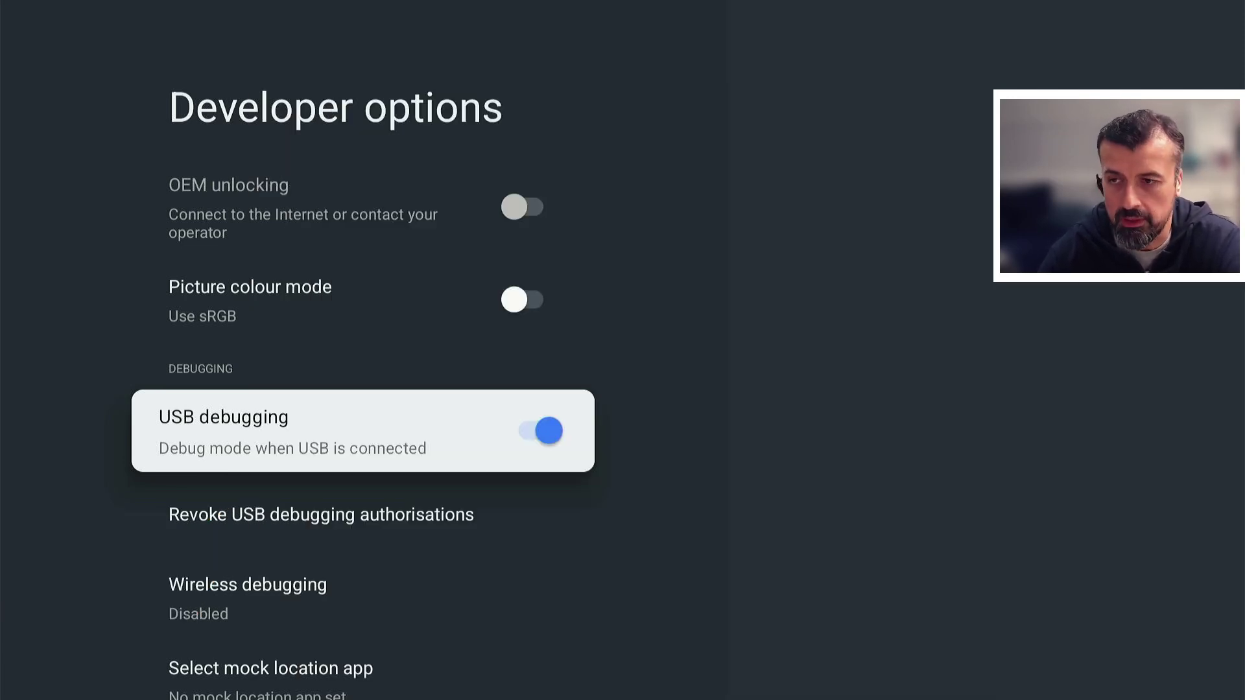
Step: Back out of Developer options, with USB debugging on, to the main Settings list
key("Escape")
key("Escape")
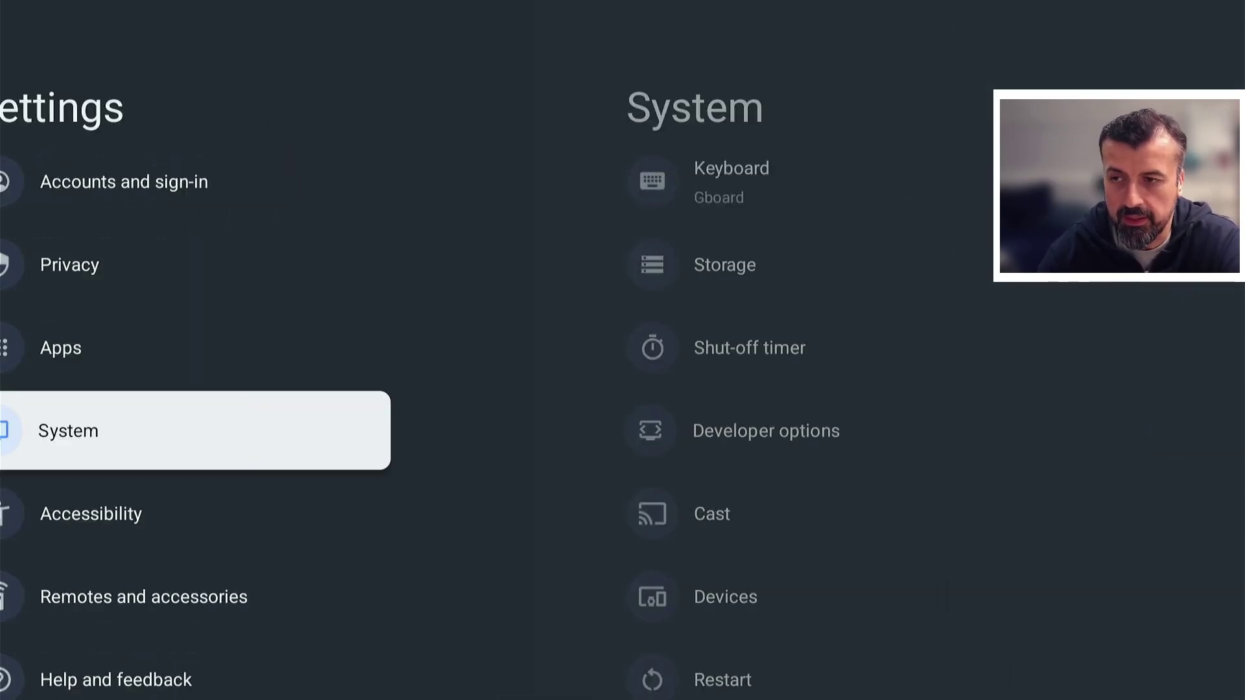
key("Escape")
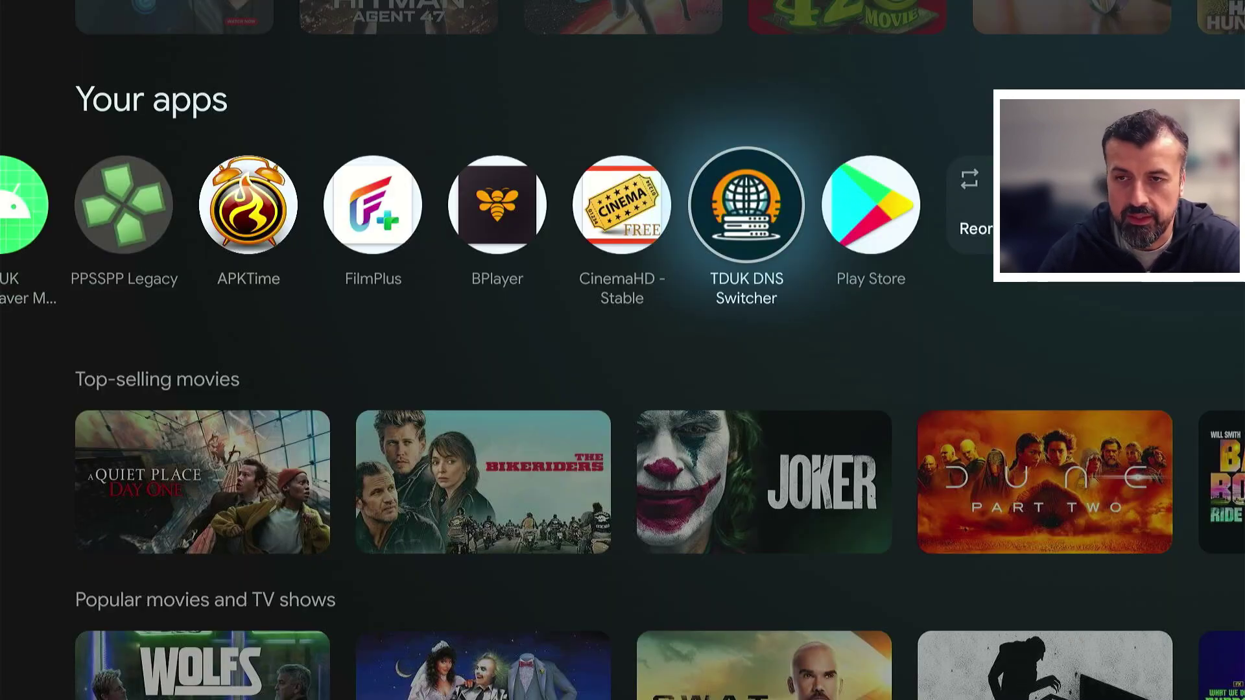
Step: Launch TDUK DNS Switcher from Your apps on the home screen
key("Return")
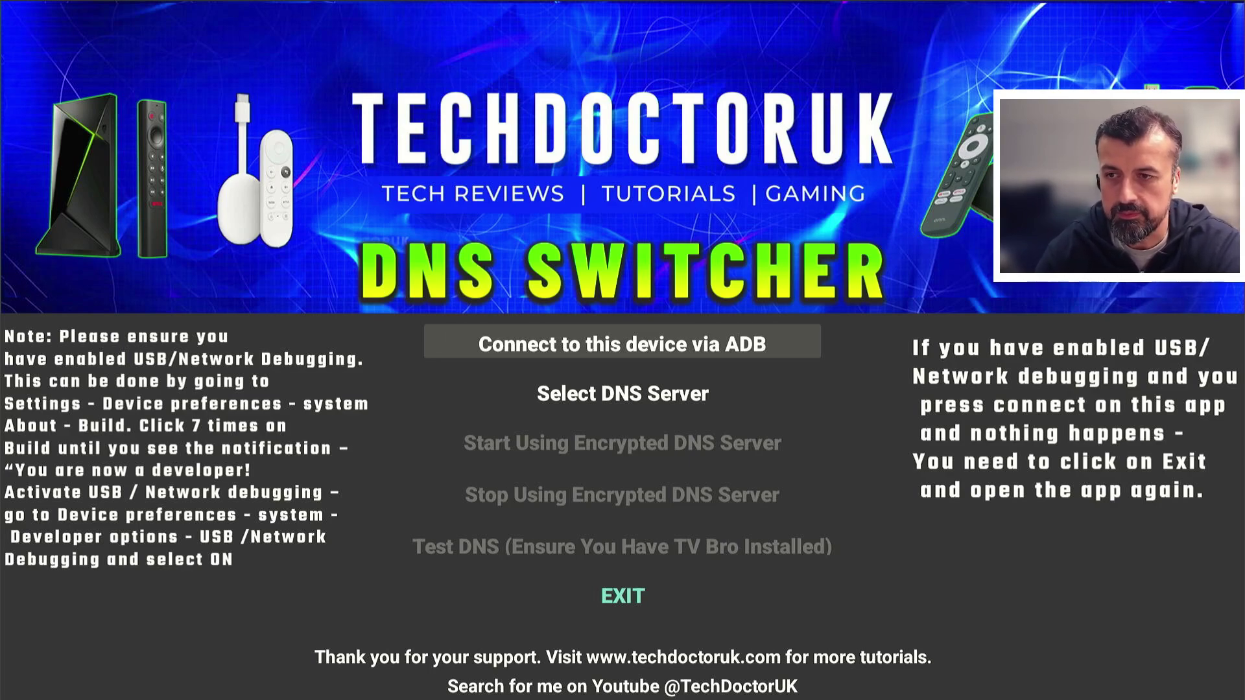
Step: Connect TDUK DNS Switcher to this device via ADB, then open 'Select DNS Server'
key("Return")
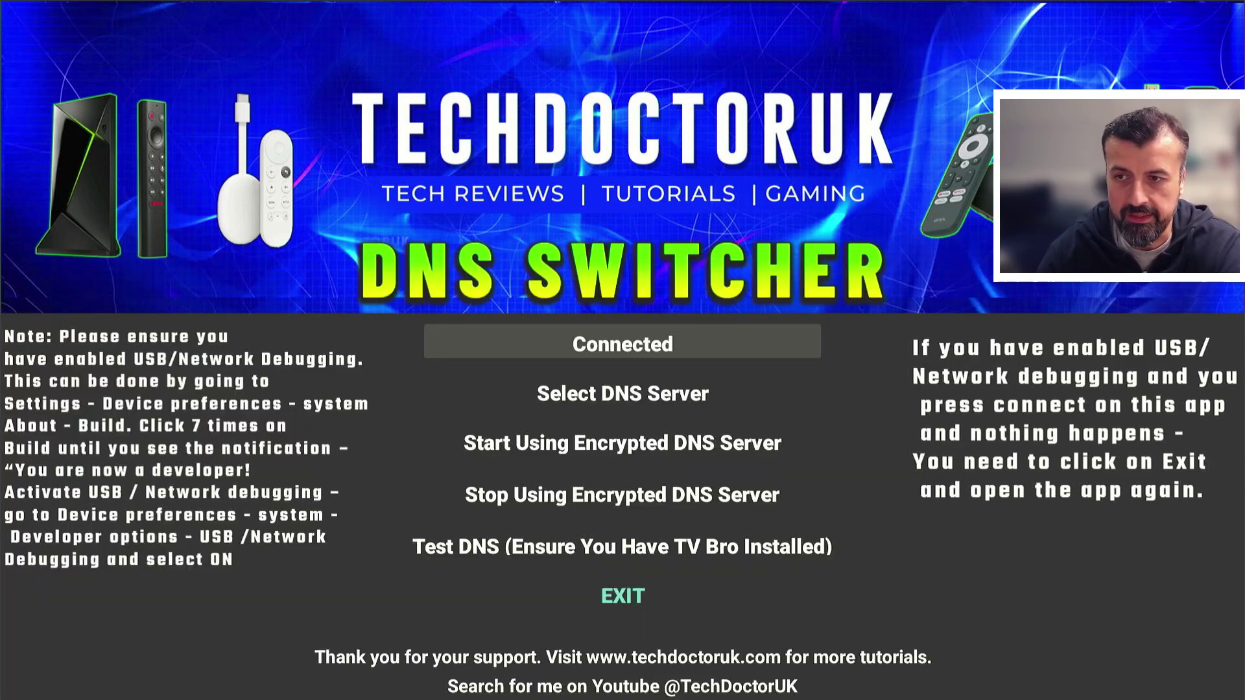
left_click(623, 390)
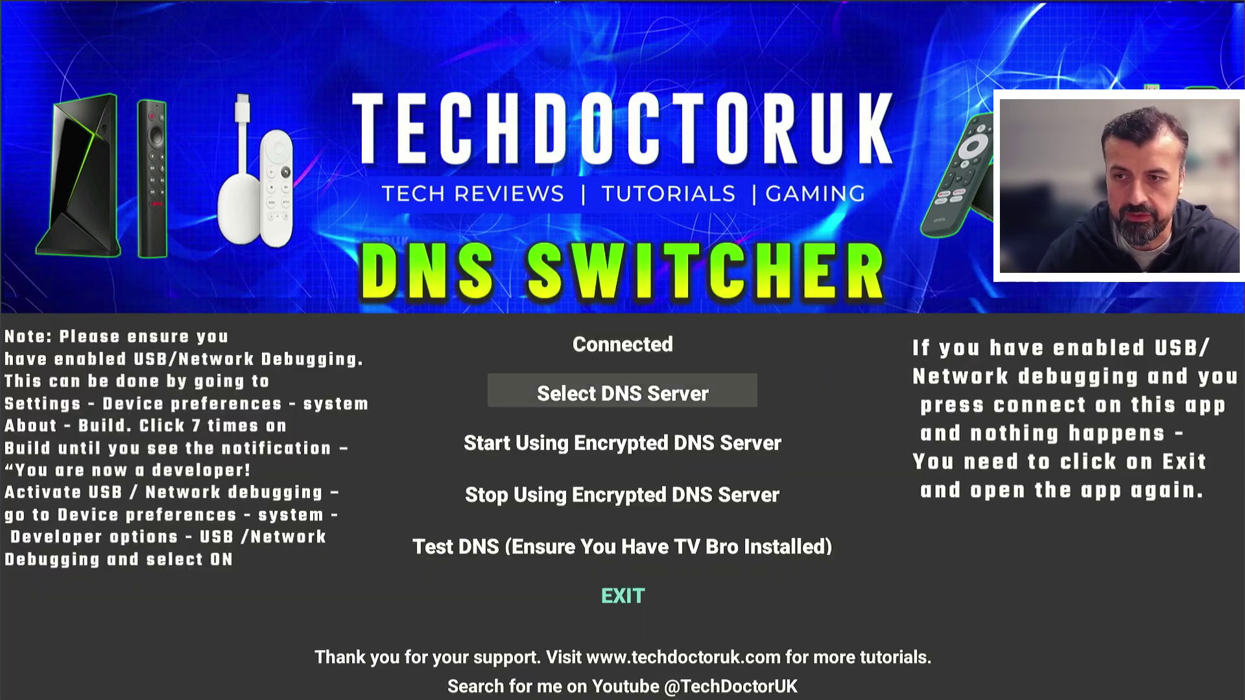
key("Return")
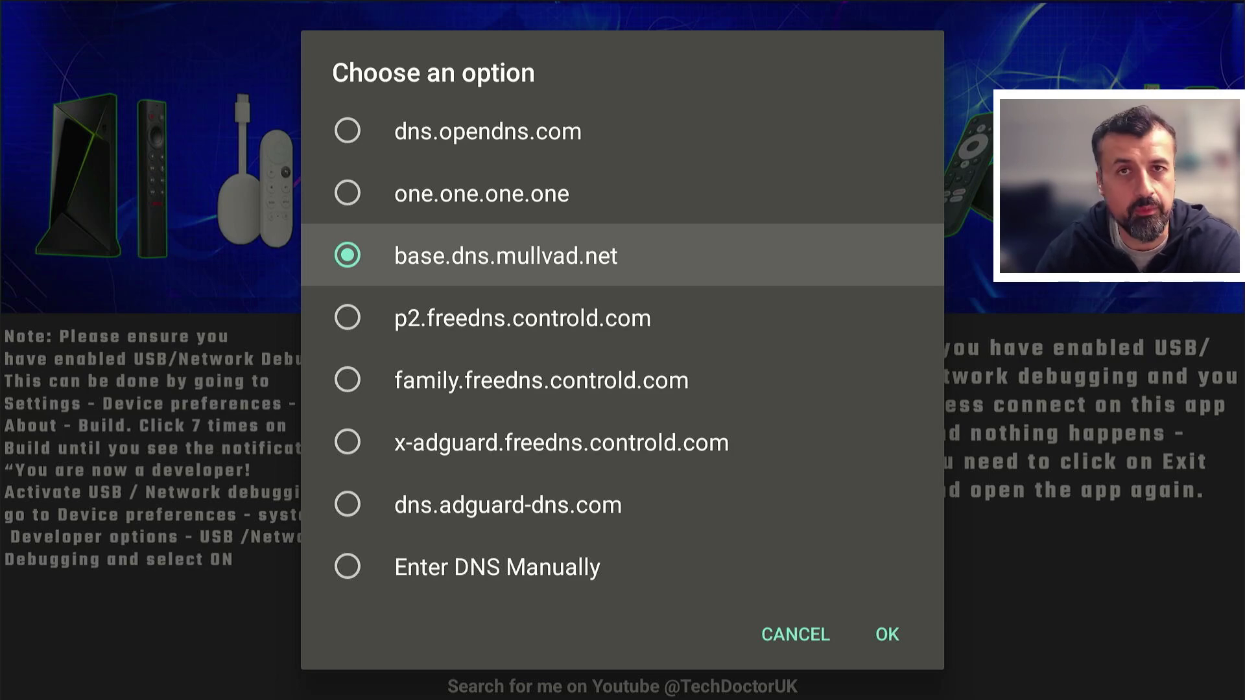
left_click(487, 131)
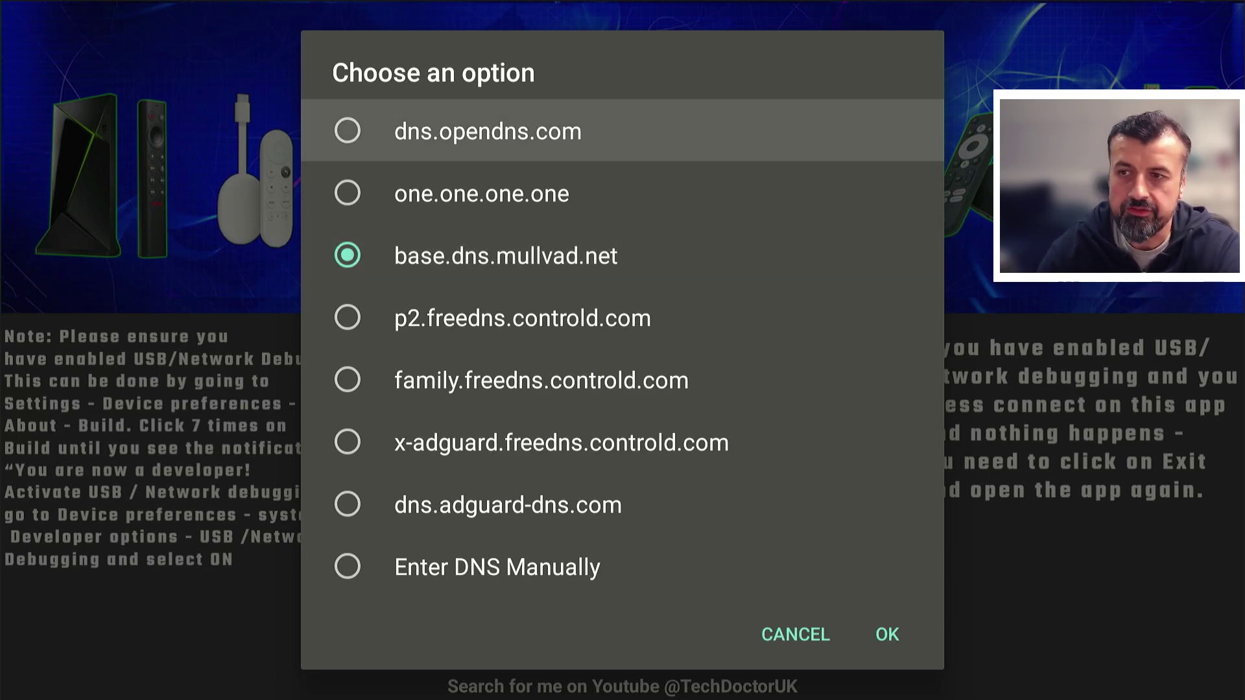
left_click(482, 194)
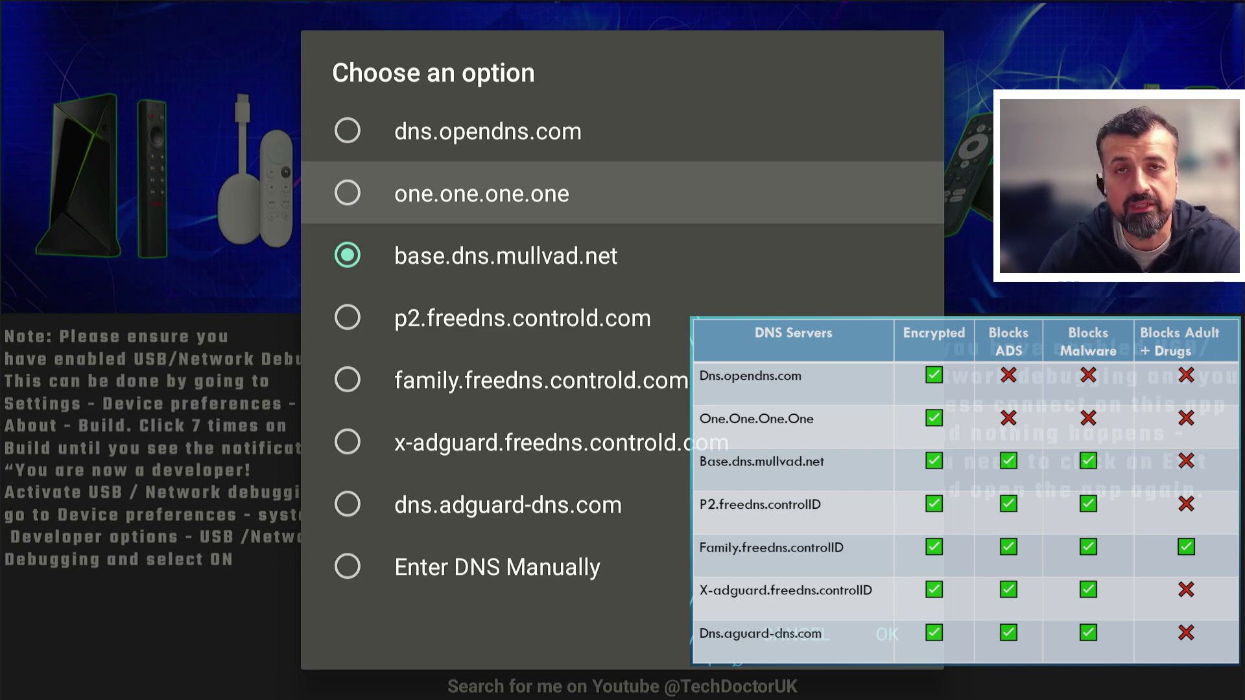
left_click(487, 130)
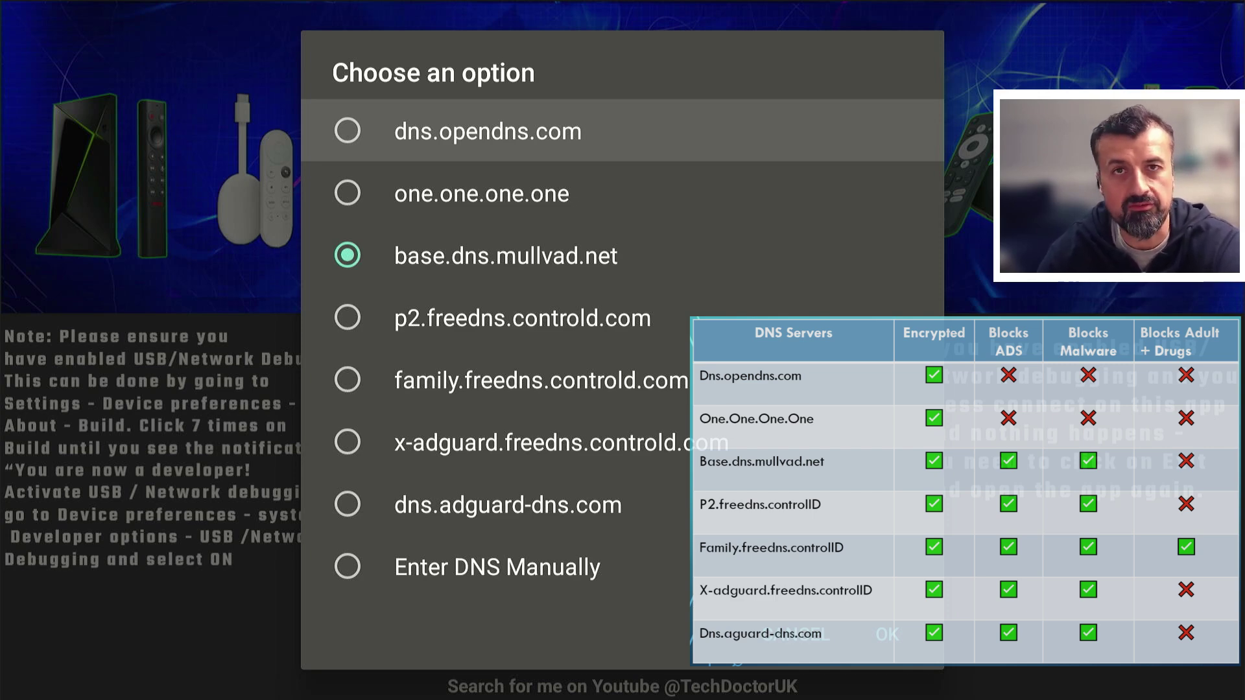
key("Down")
key("Up")
key("Down")
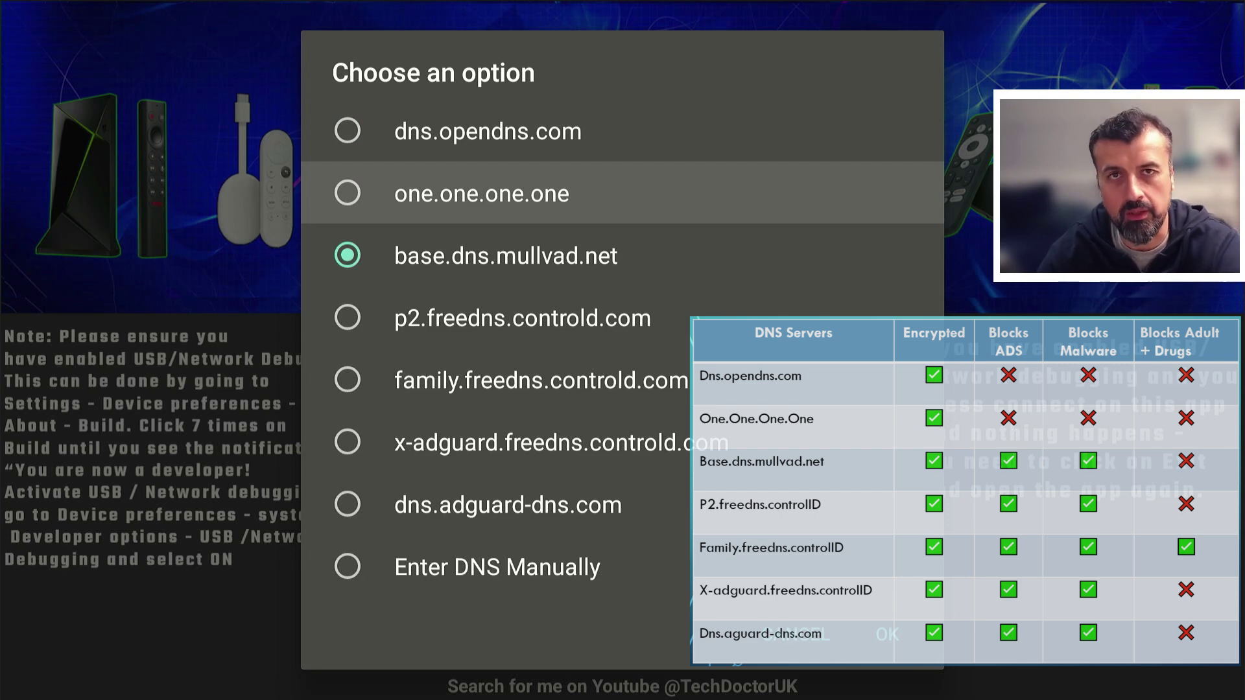
key("Down")
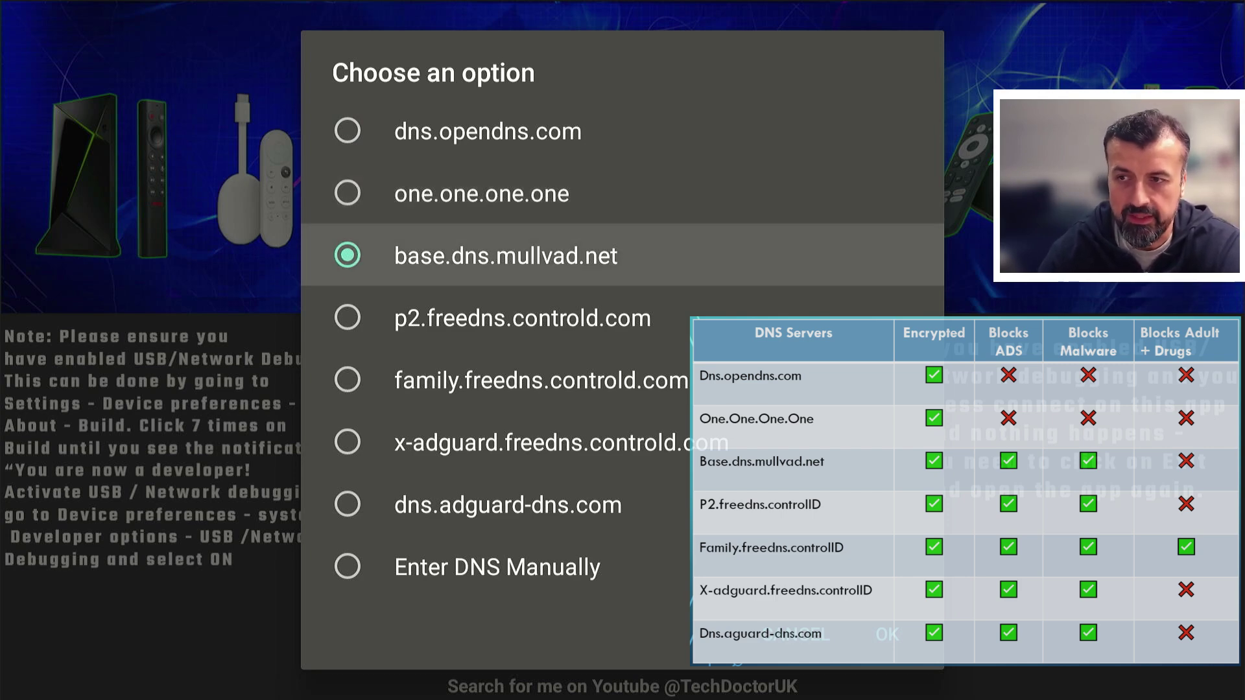
key("Down")
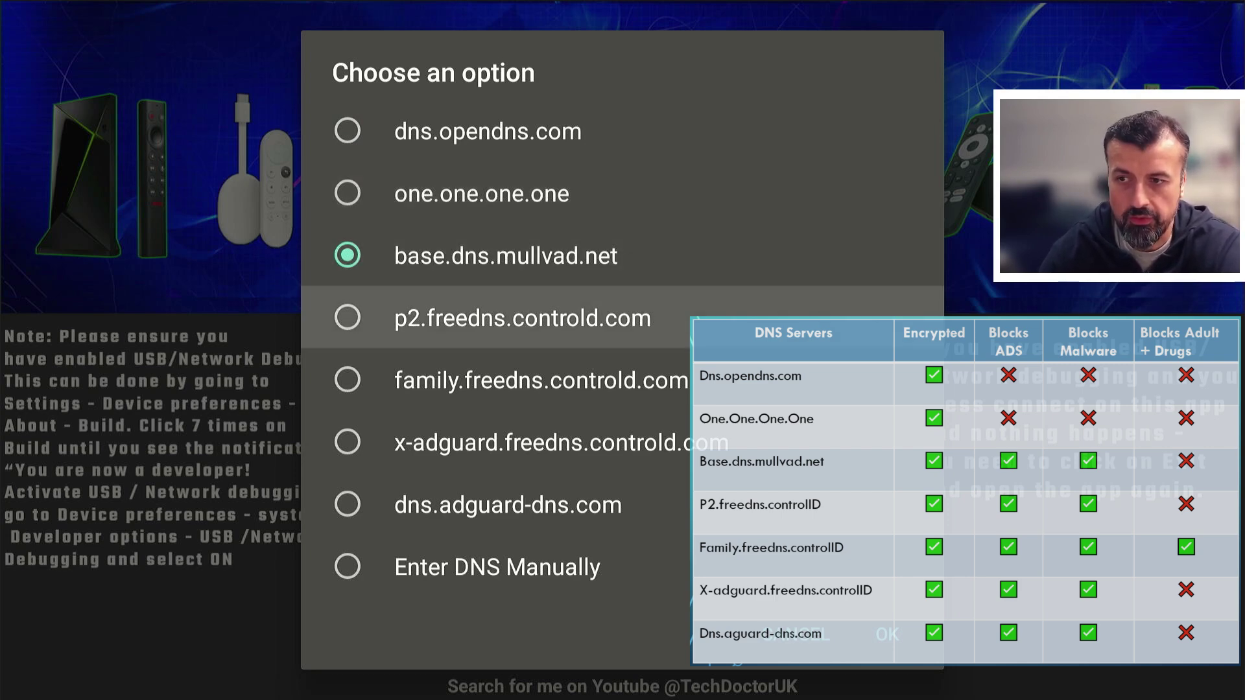
key("Down")
key("Down")
key("Down")
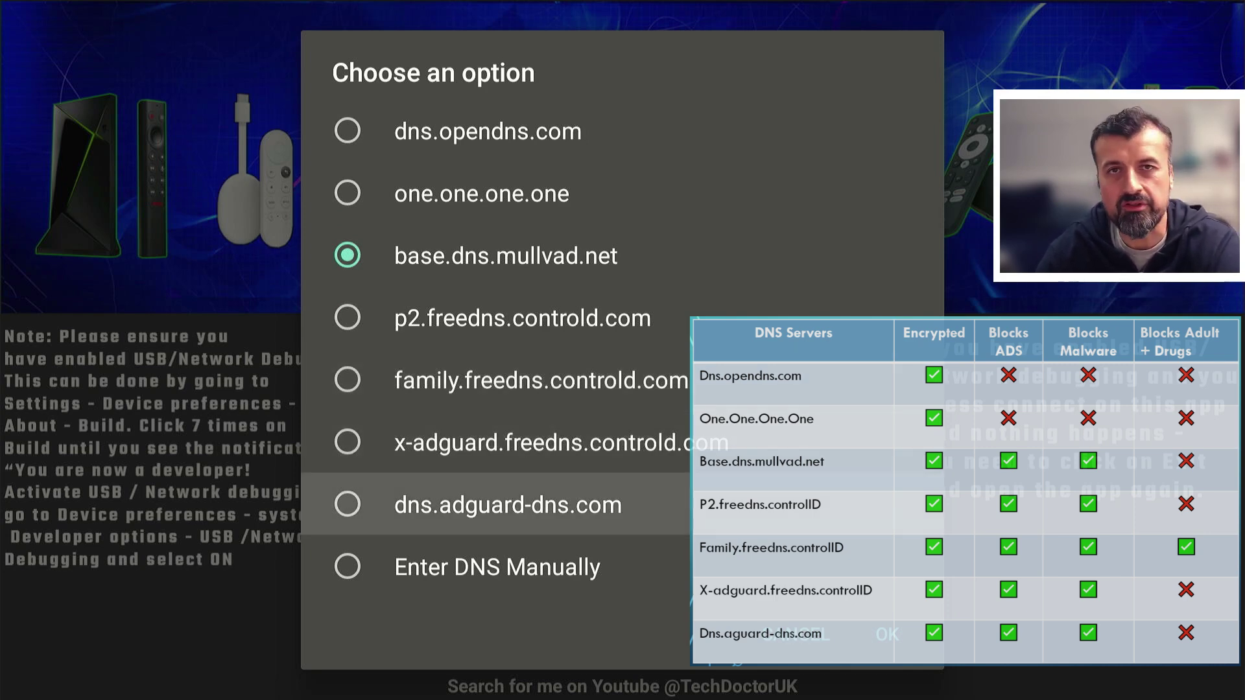
key("Up")
key("Up")
key("Up")
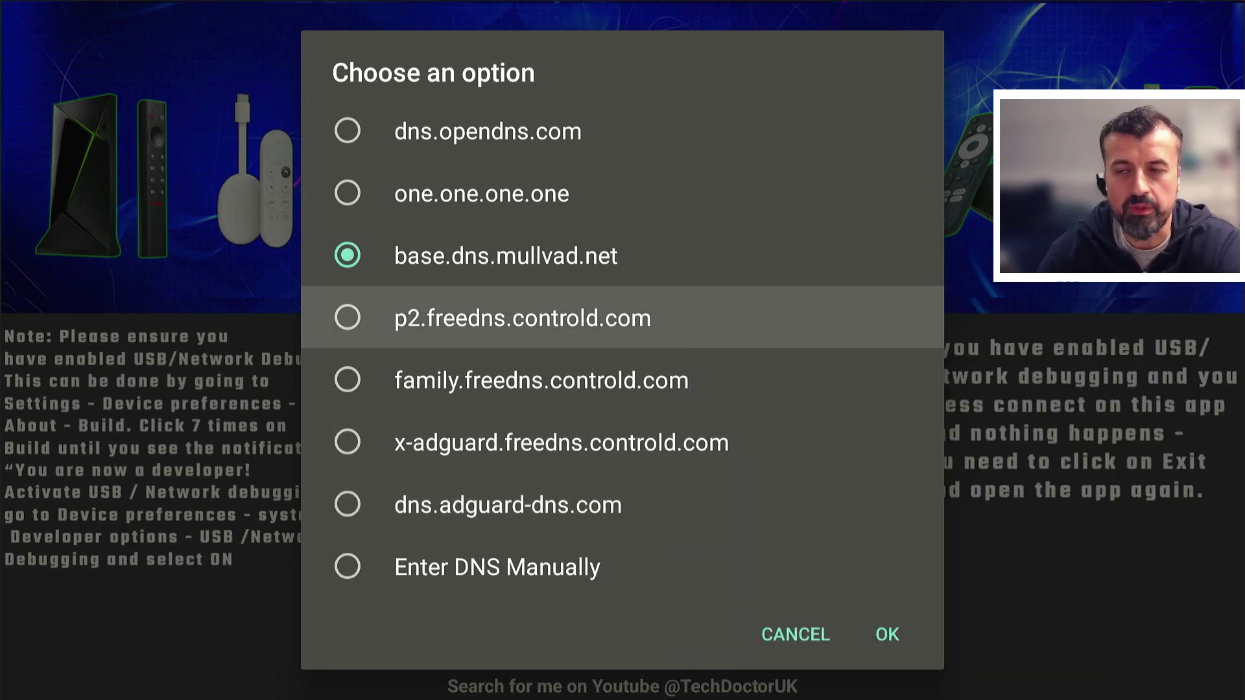
key("Down")
key("Down")
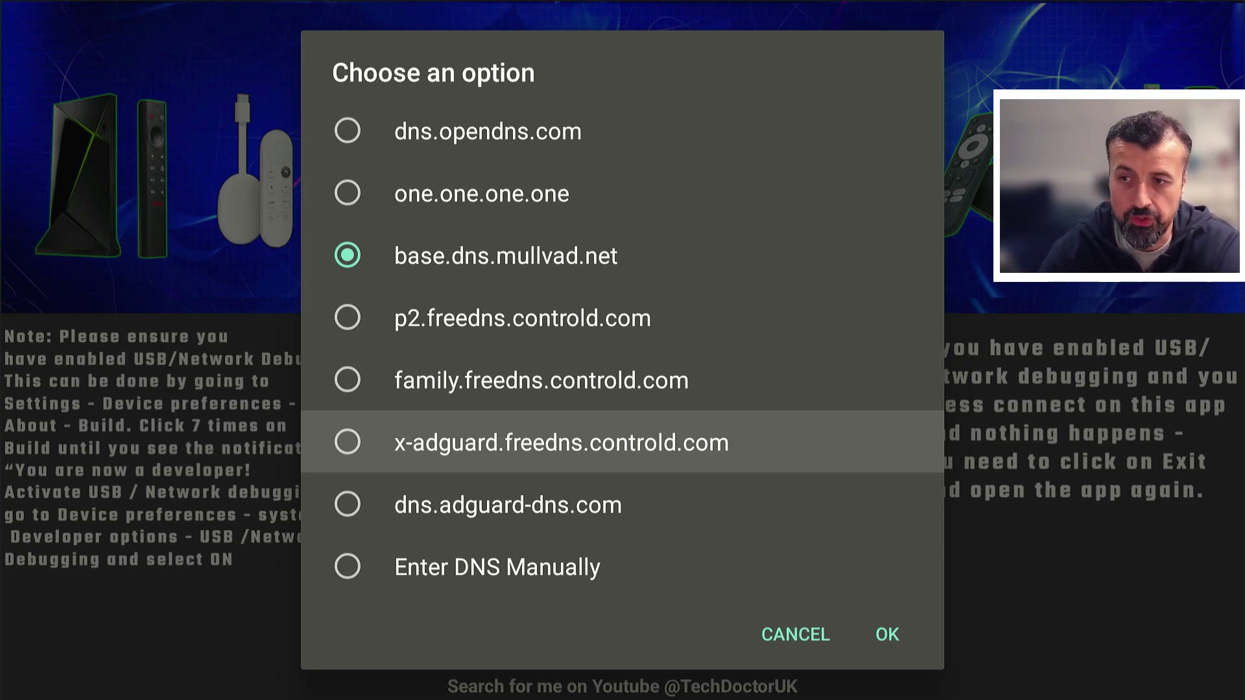
key("Up")
key("Up")
key("Up")
key("Down")
key("Down")
key("Down")
key("Down")
key("Down")
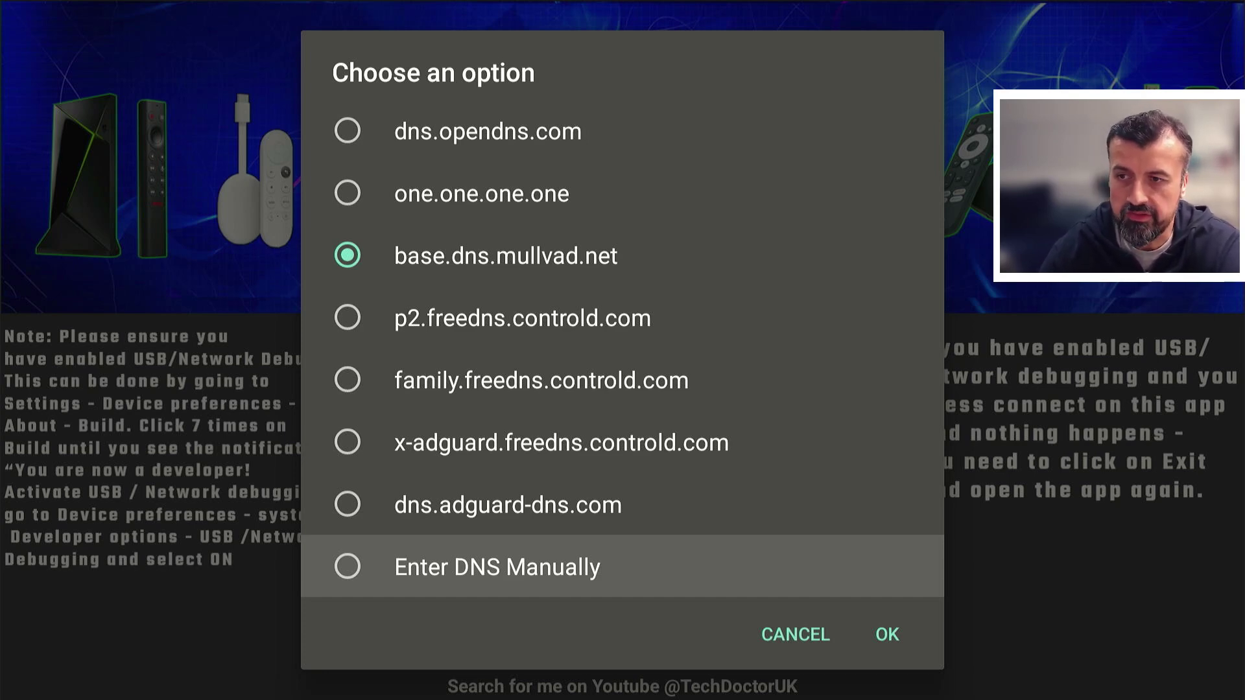
key("Up")
key("Up")
key("Up")
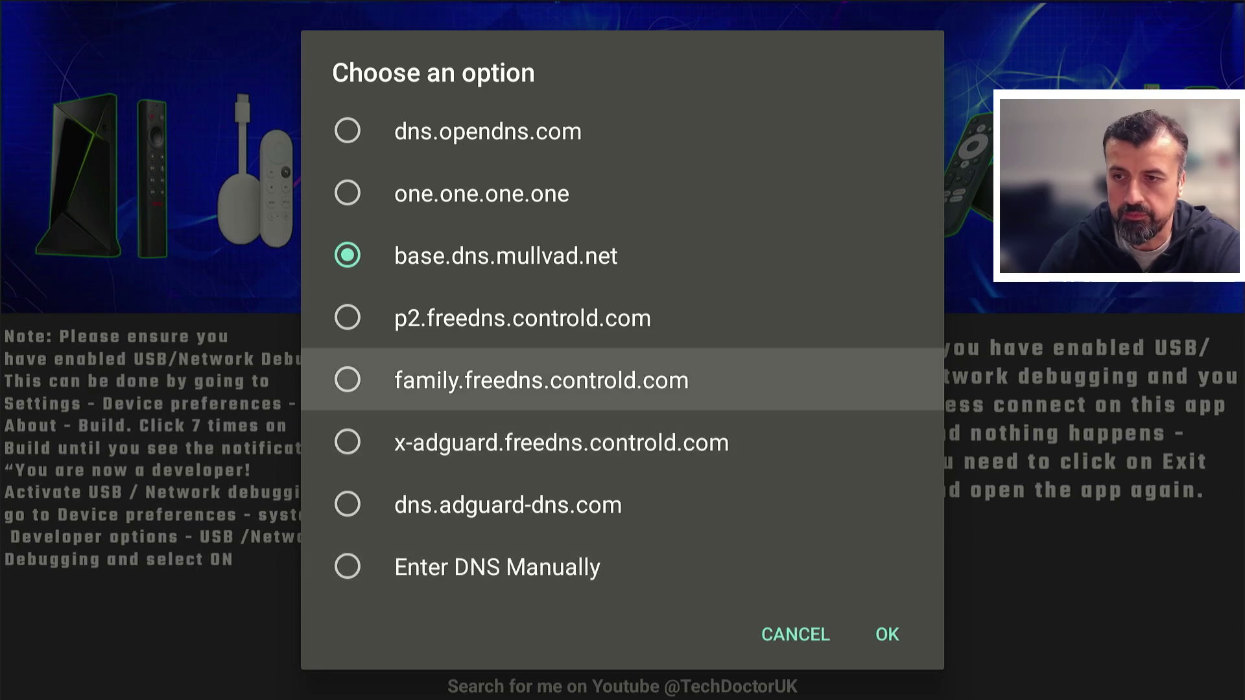